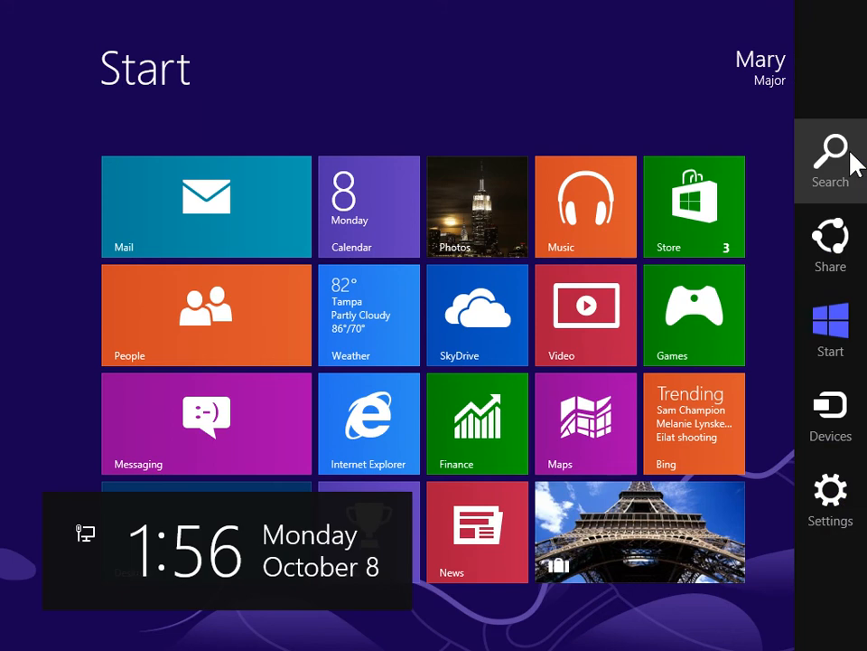
# Launch Control Panel from the Start screen's Apps list
pyautogui.click(831, 192)
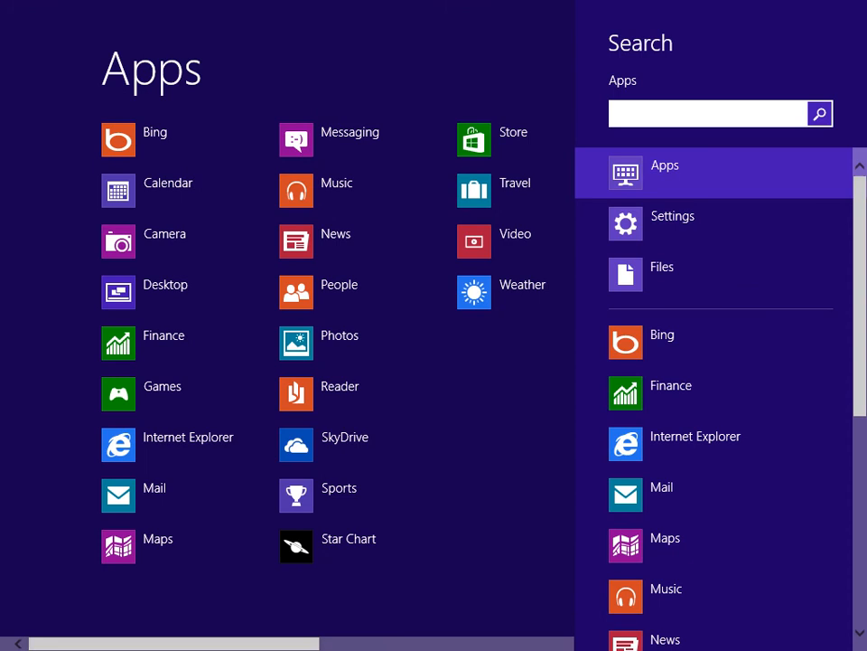
pyautogui.moveTo(317, 643); pyautogui.dragTo(720, 635)
pyautogui.click(773, 190)
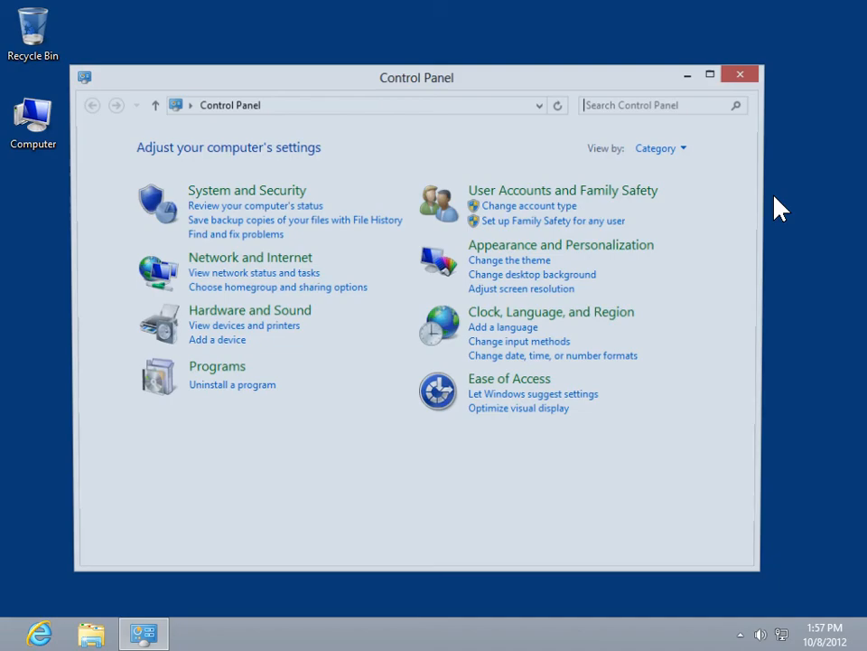
# Reach the Local Area Connection Properties via Network and Sharing Center's adapter settings
pyautogui.click(296, 264)
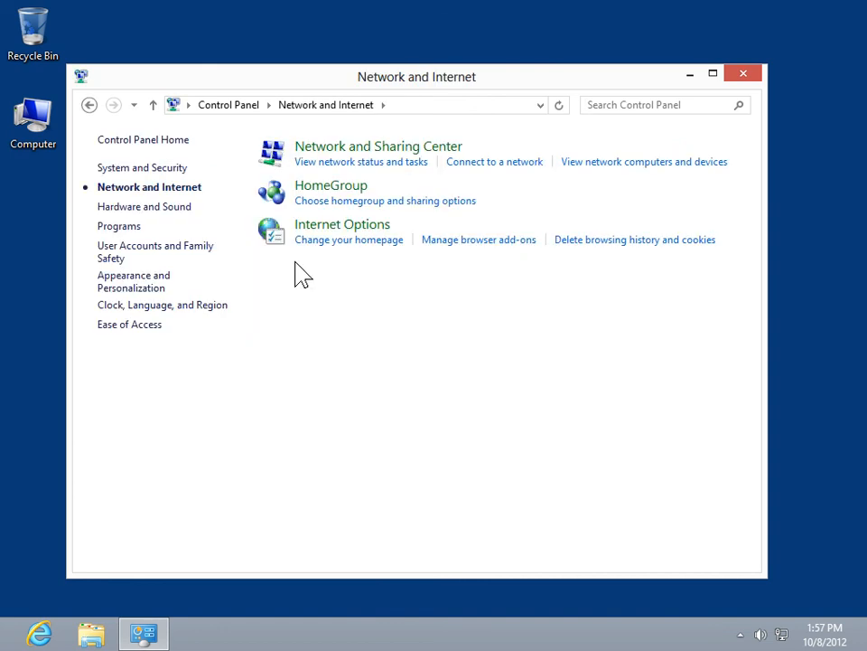
pyautogui.click(441, 155)
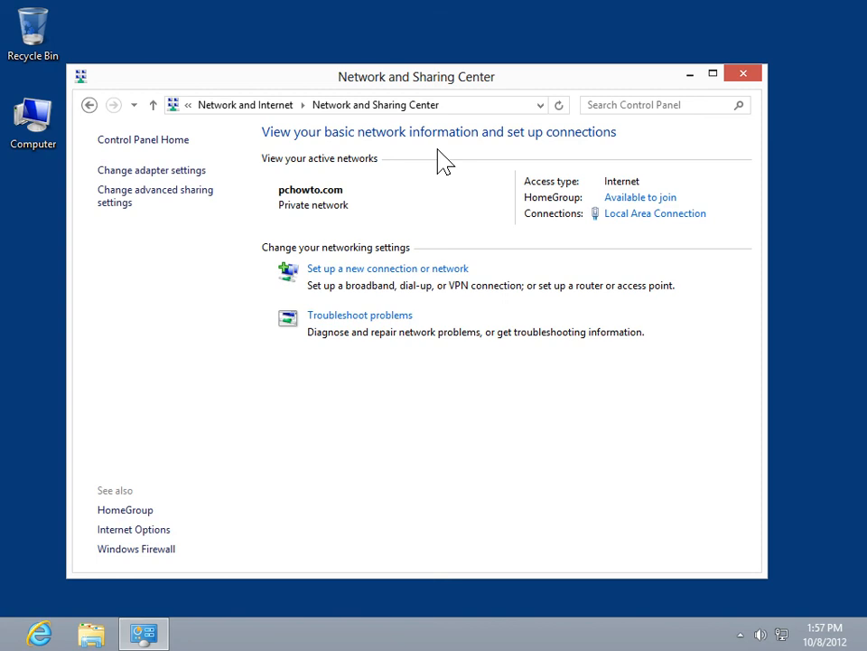
pyautogui.click(198, 180)
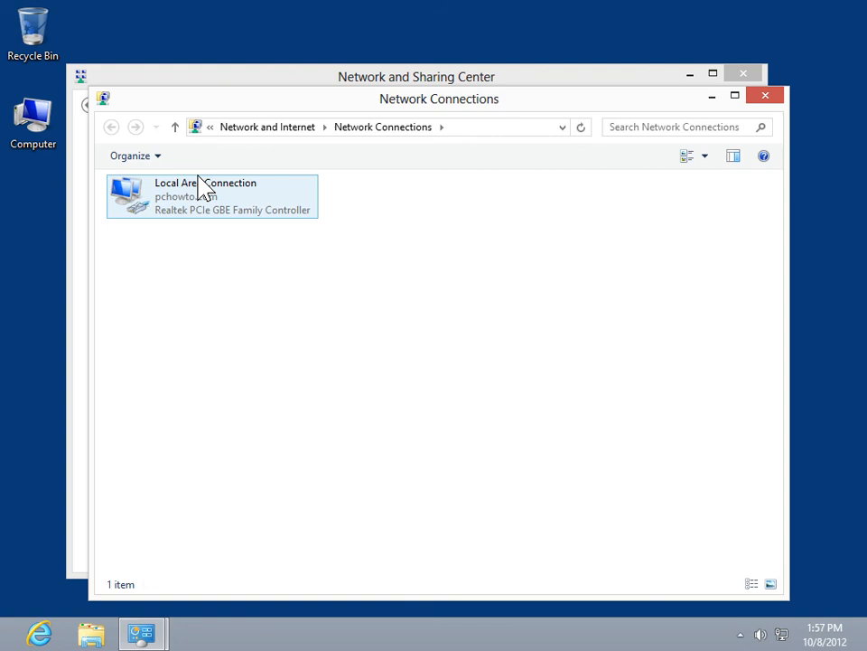
pyautogui.rightClick(214, 214)
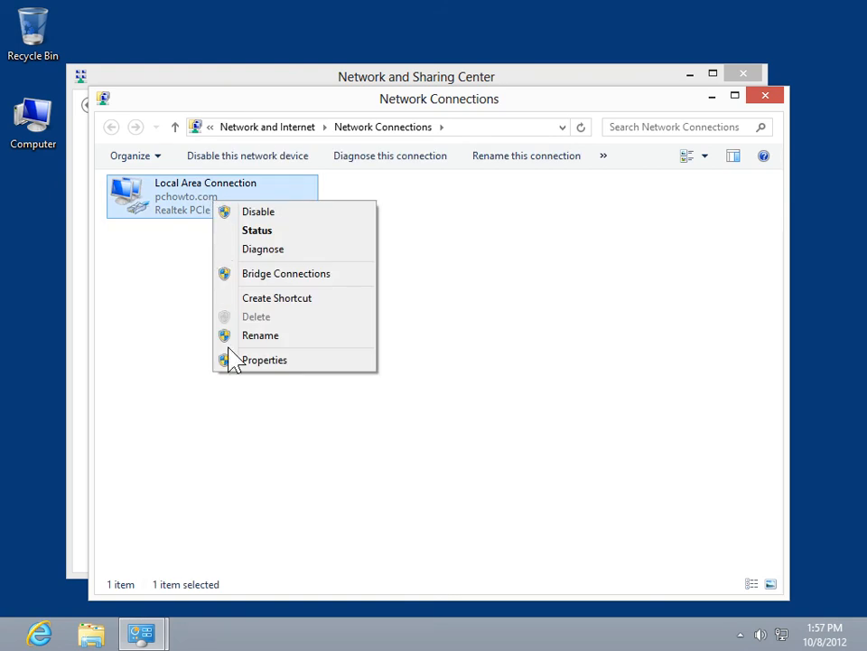
pyautogui.click(289, 360)
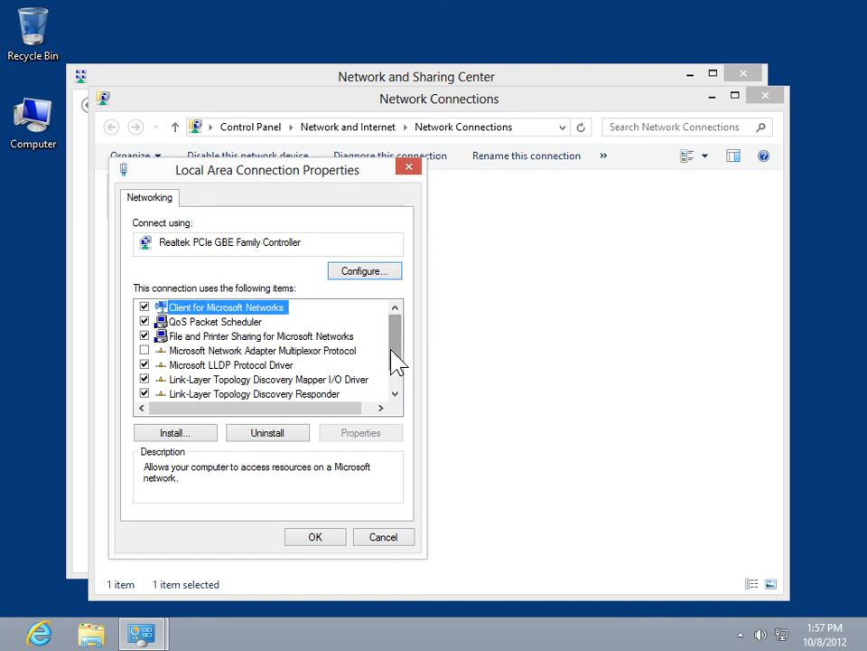
pyautogui.moveTo(398, 364); pyautogui.dragTo(401, 381)
# Select the Internet Protocol Version 6 (TCP/IPv6) item in the connection's list
pyautogui.click(317, 381)
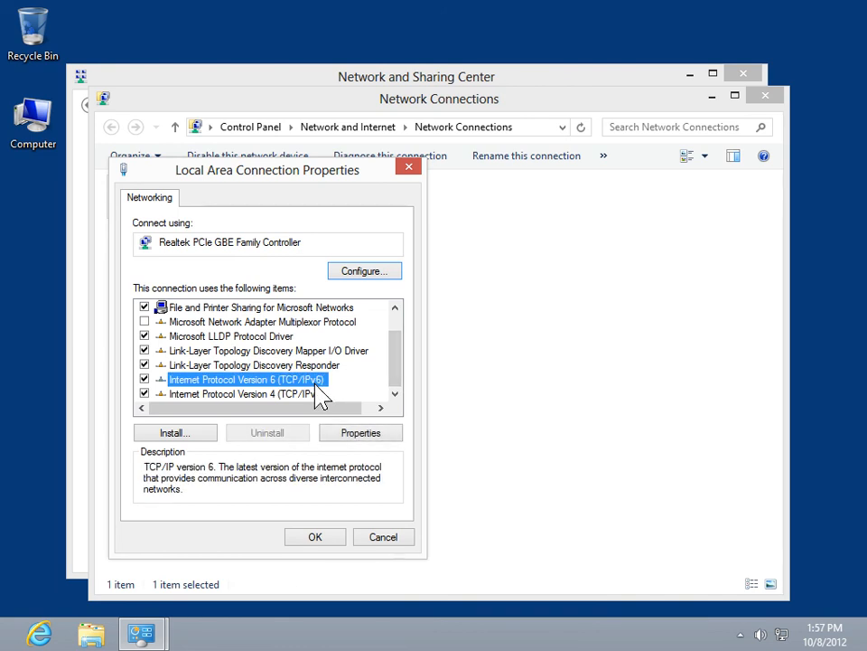
# Review IPv6 DNS options, leave them automatic, and confirm both dialogs back to Network Connections
pyautogui.click(389, 440)
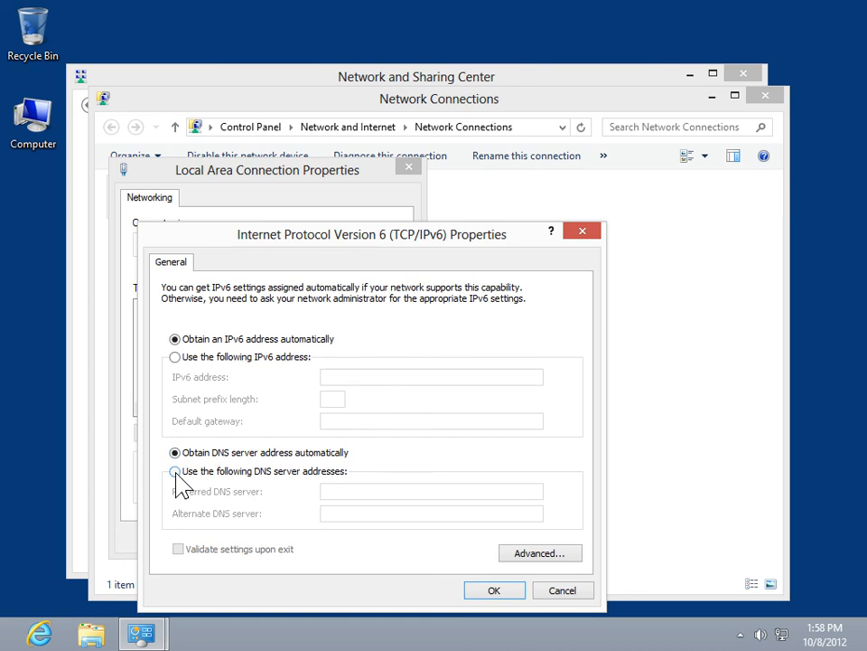
pyautogui.click(175, 472)
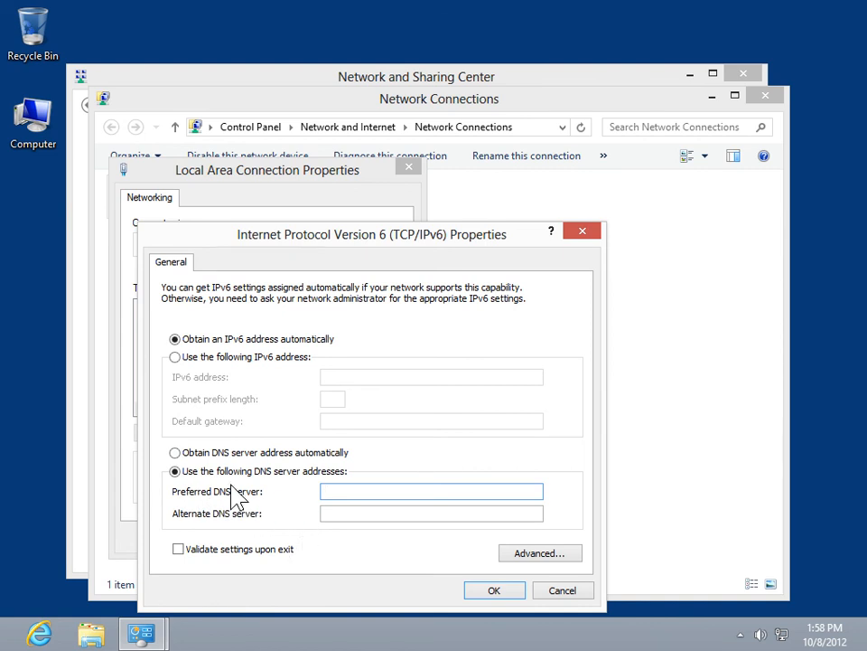
pyautogui.click(175, 453)
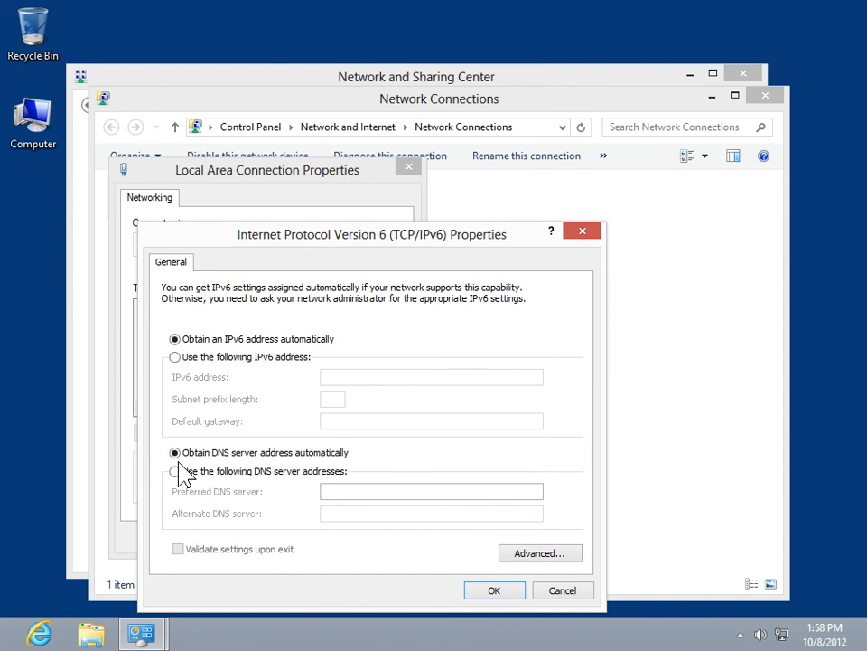
pyautogui.click(501, 592)
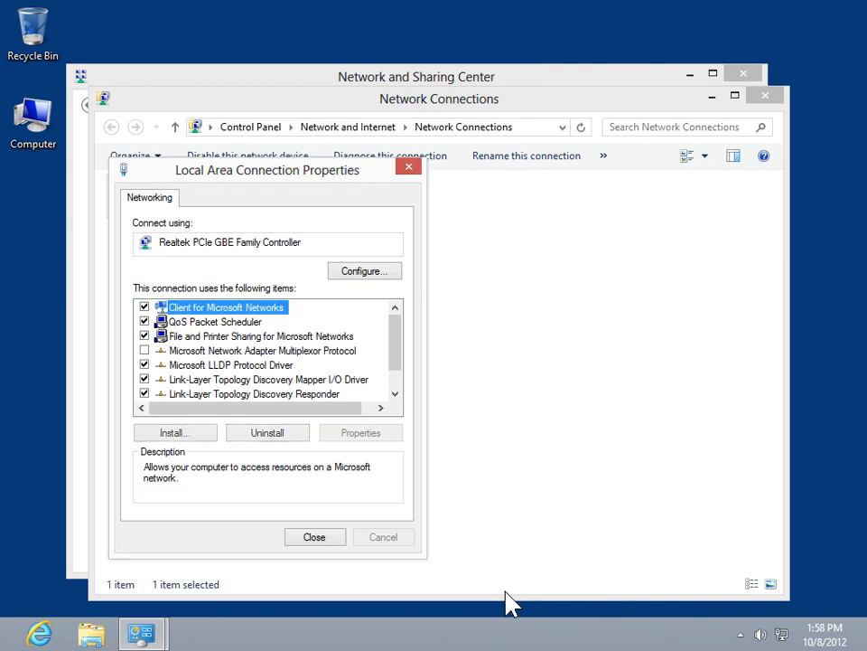
pyautogui.click(325, 540)
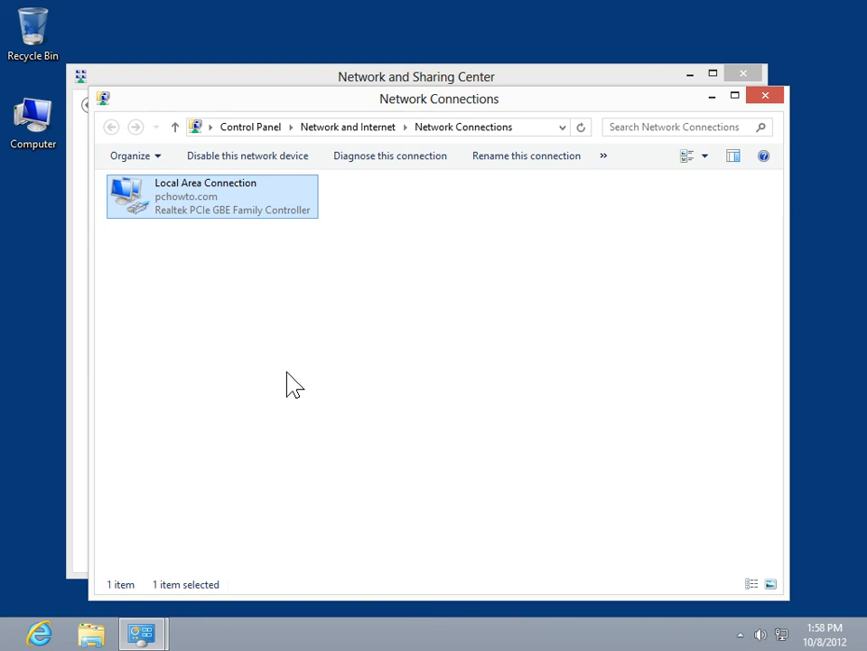